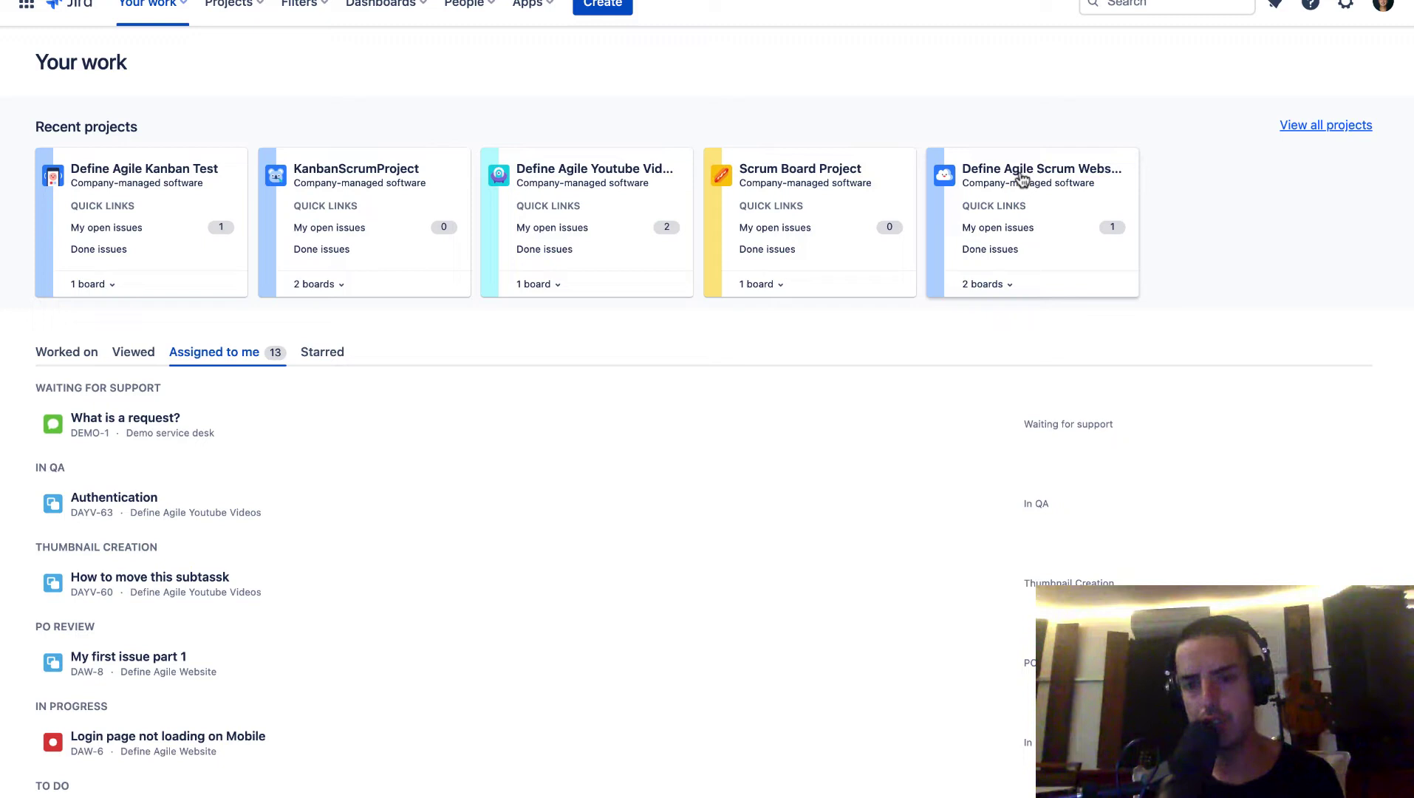
Open the Define Agile Scrum Website project and go to its Project settings Details page.
click(1019, 179)
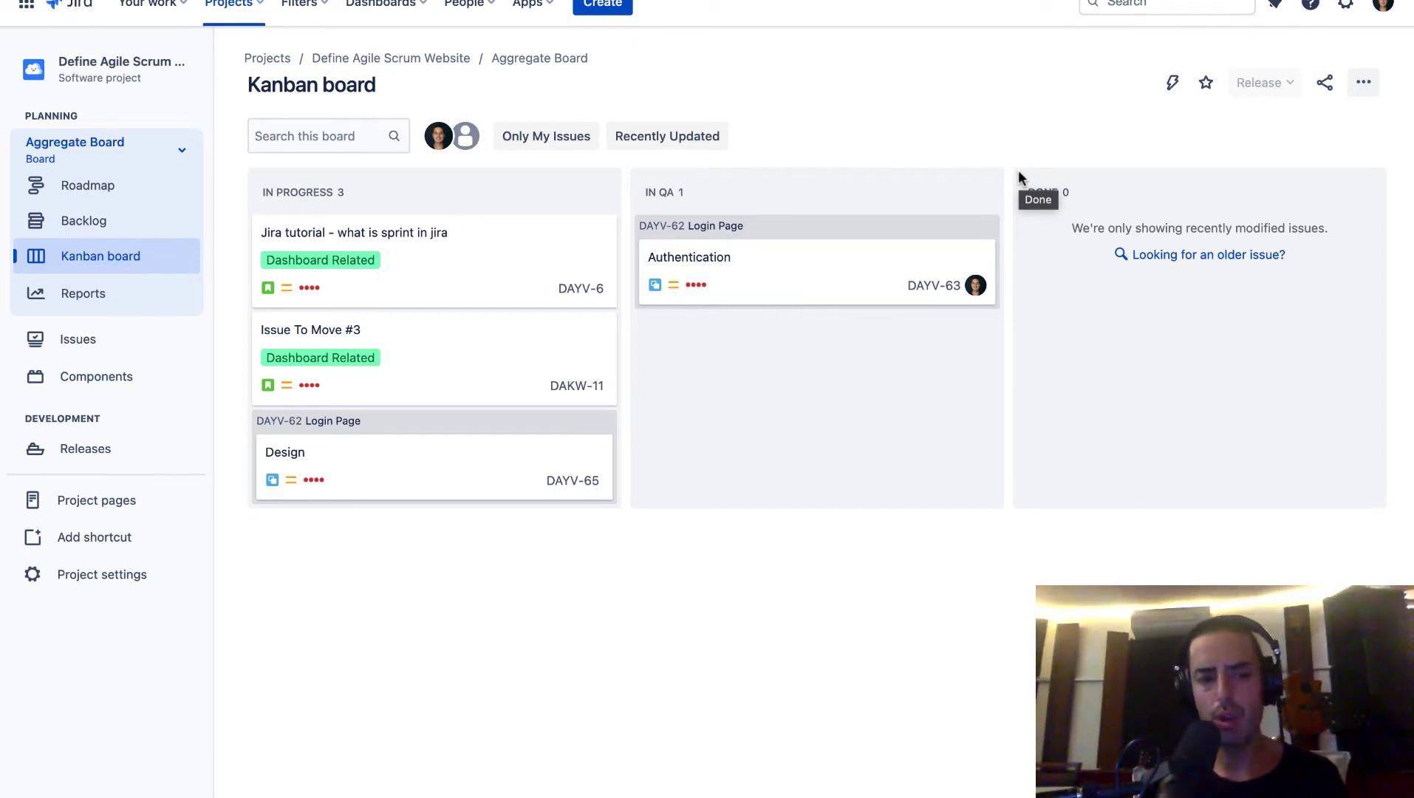
click(101, 574)
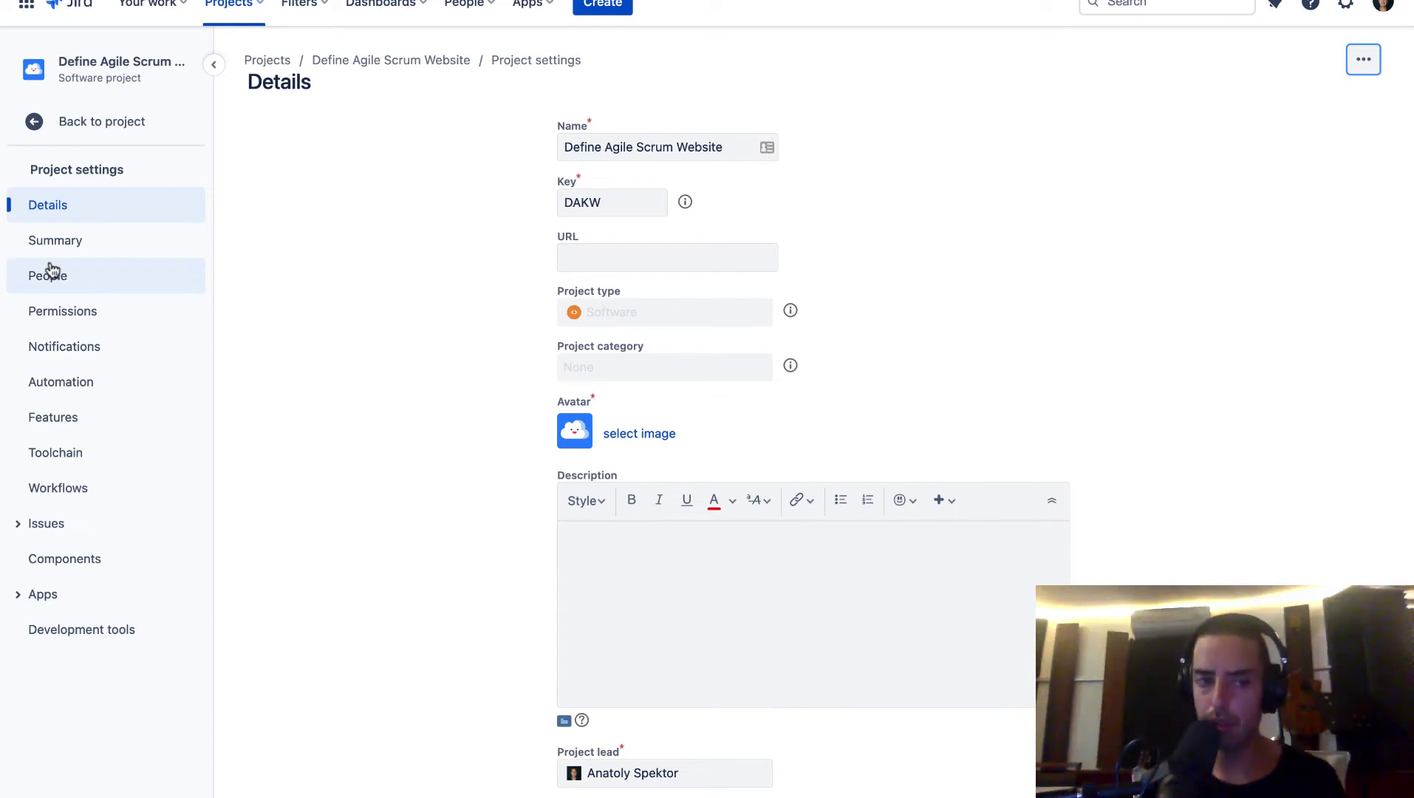
Open the People page listing the user and jira-administrators group as Administrators.
click(47, 276)
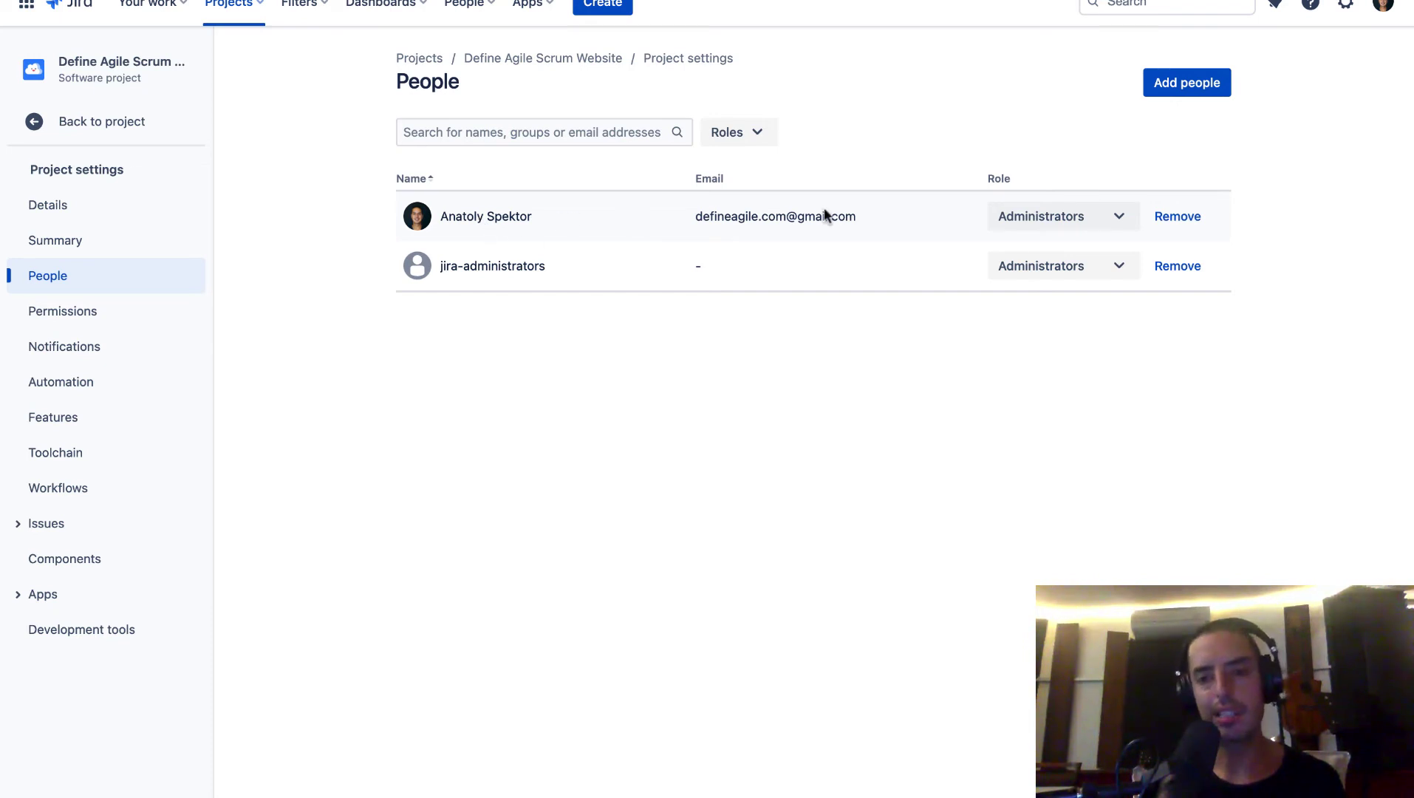
click(1178, 218)
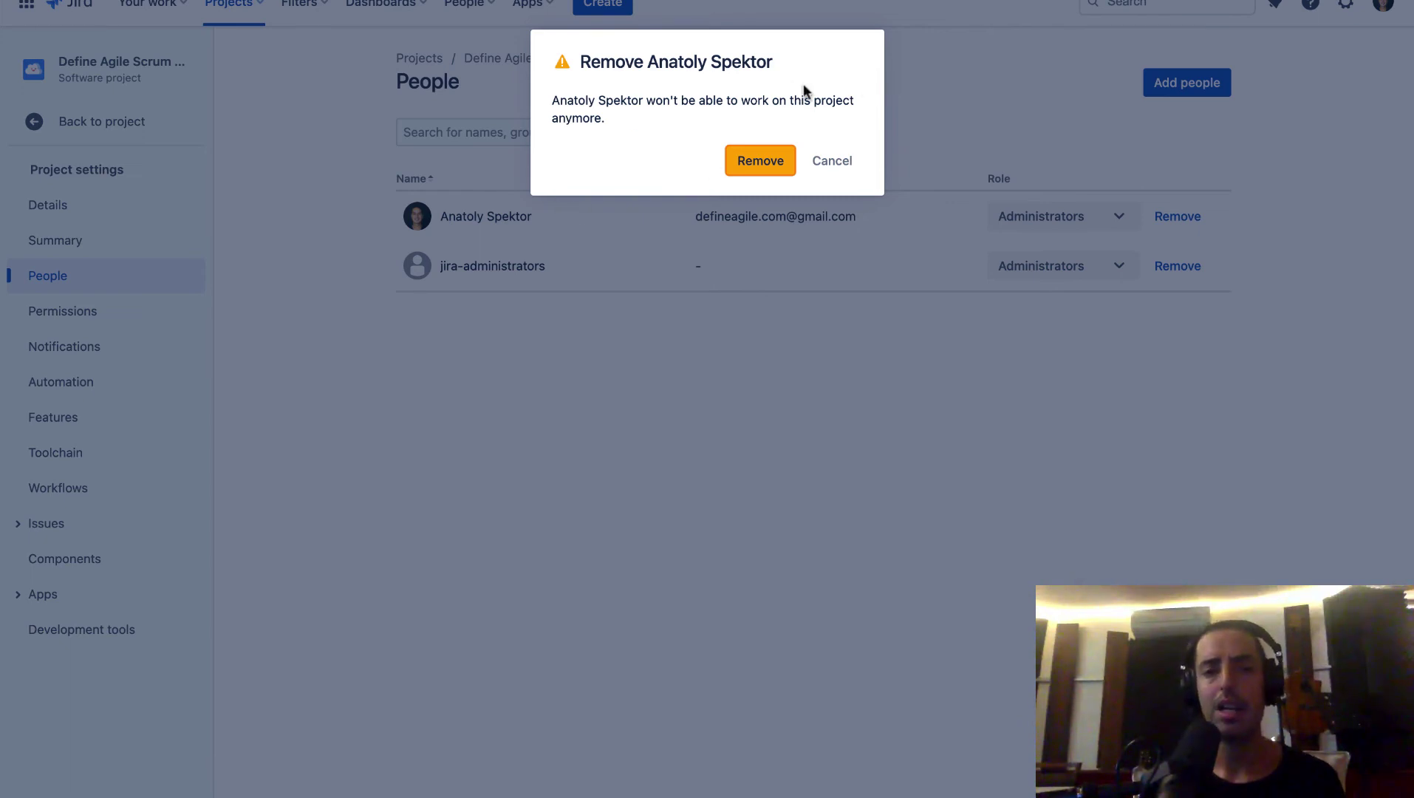
click(838, 161)
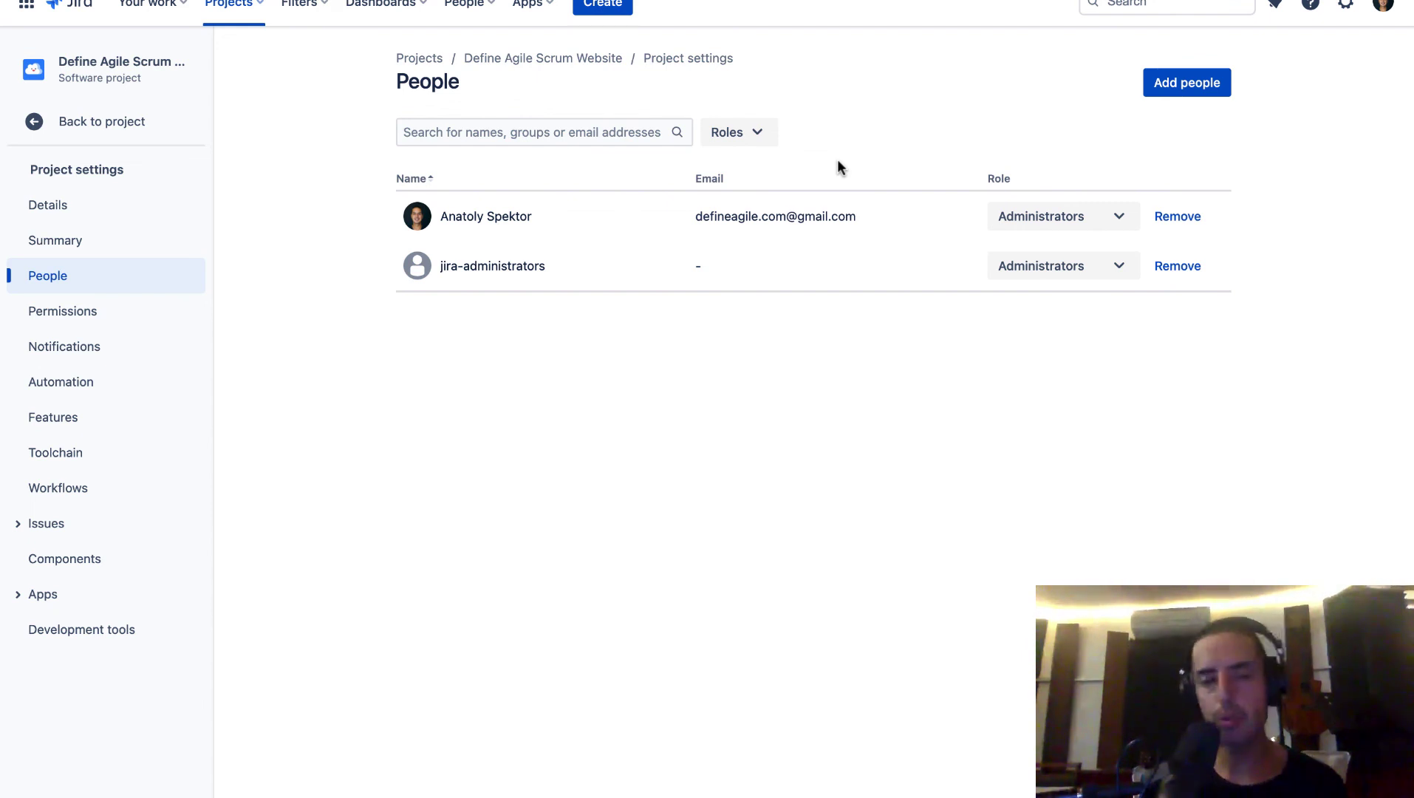